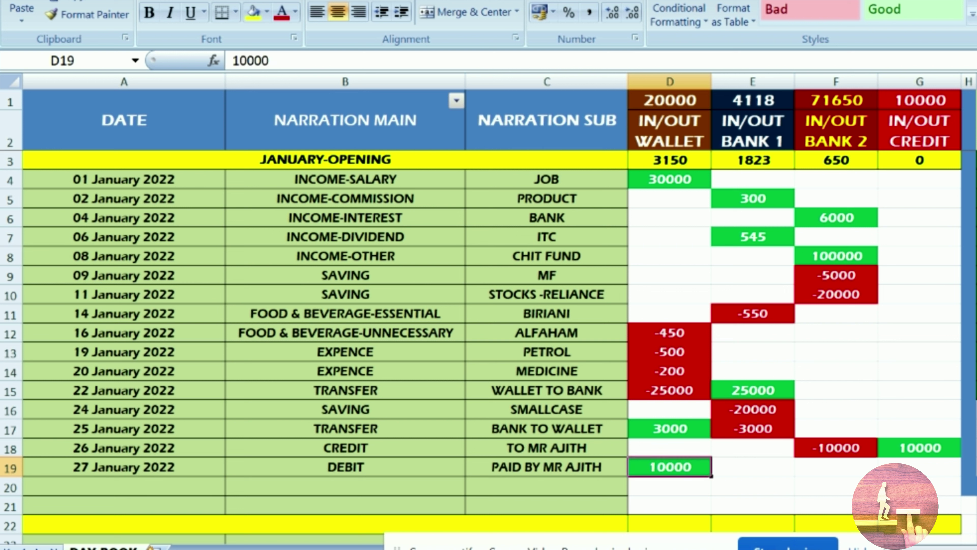
# Enter -10000 in the Credit column for the 27 January DEBIT entry.
pyautogui.click(923, 470)
pyautogui.write('-')
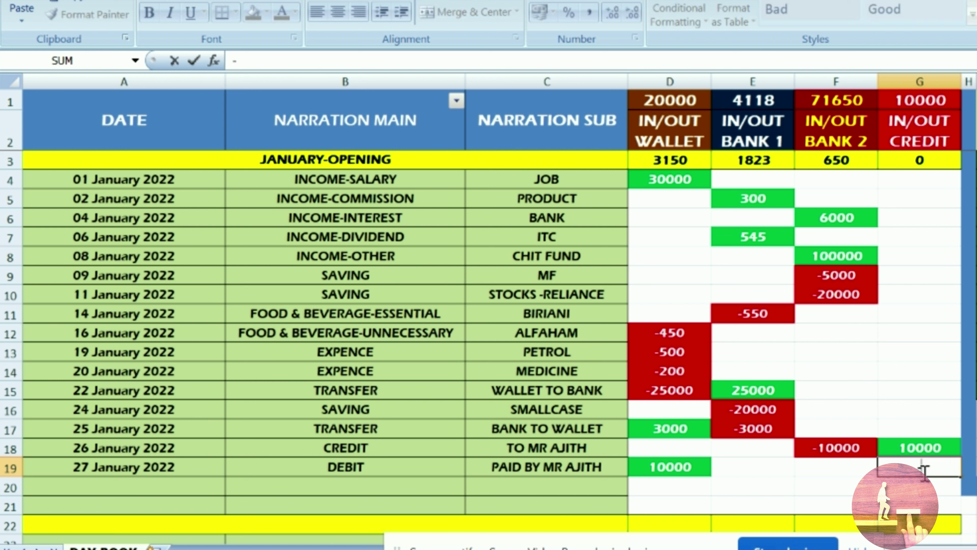
pyautogui.write('10000')
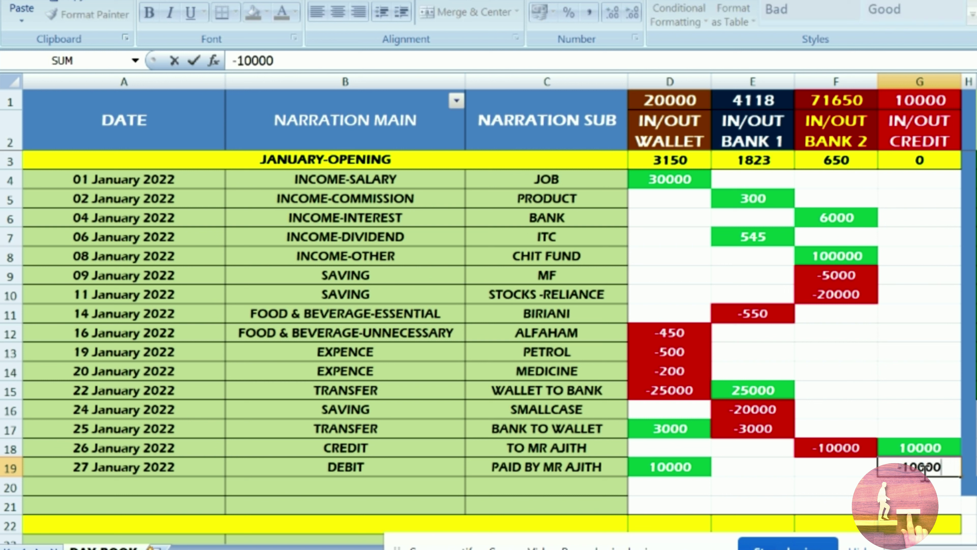
pyautogui.press('Return')
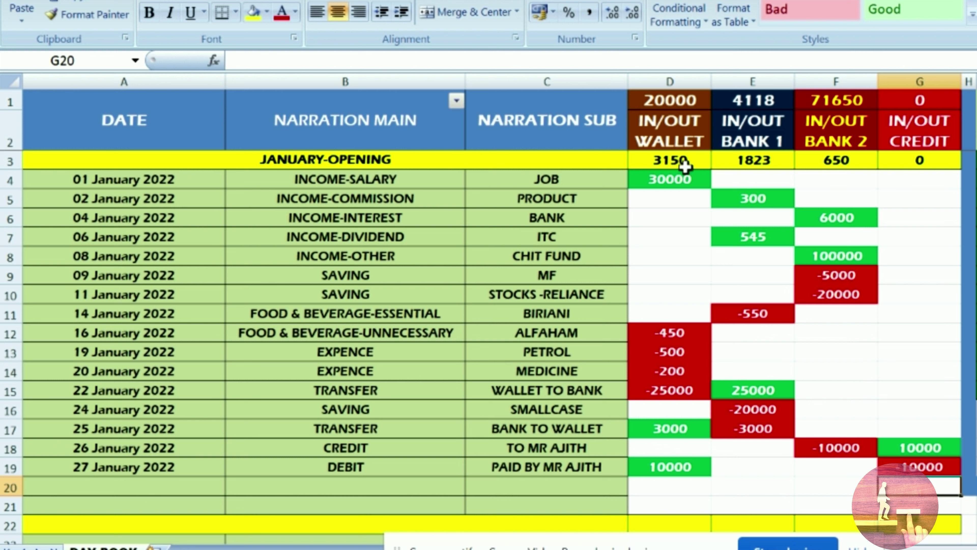
# Start a day-book entry in row 20 dated 28/1 with the main narration FINE.
pyautogui.click(160, 485)
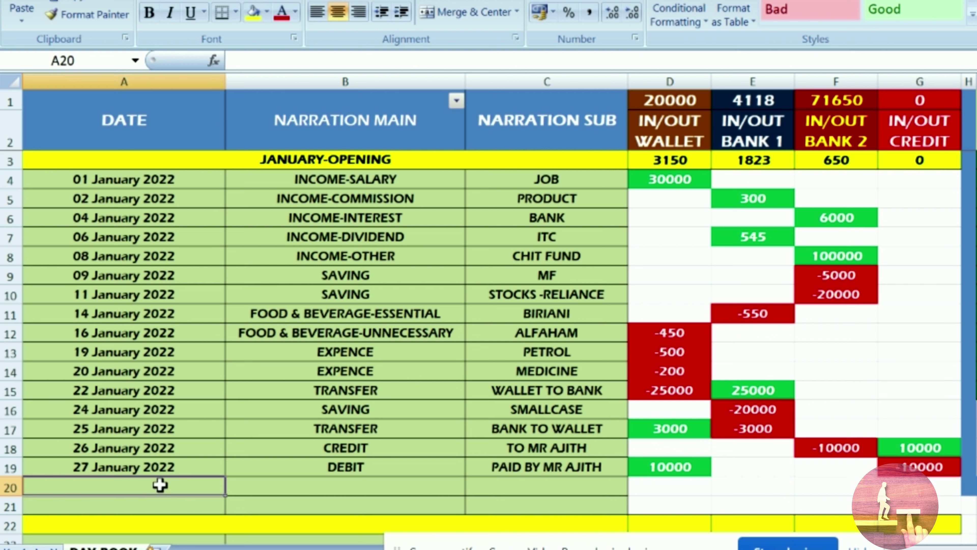
pyautogui.write('28/1')
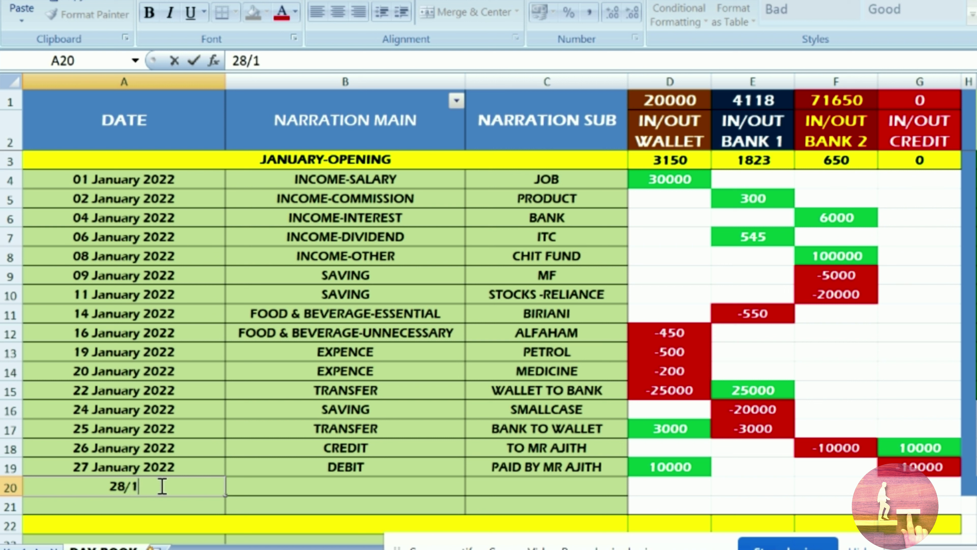
pyautogui.press('Return')
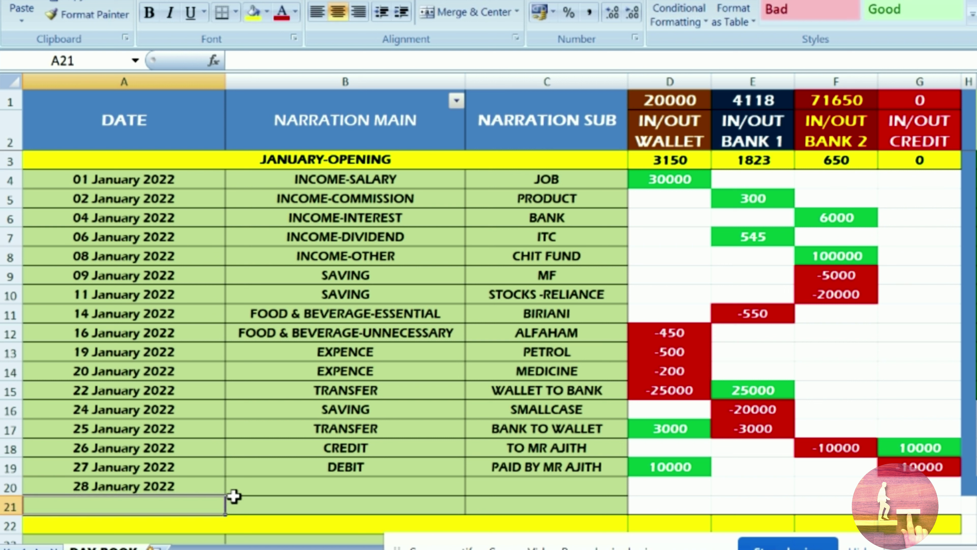
pyautogui.click(284, 484)
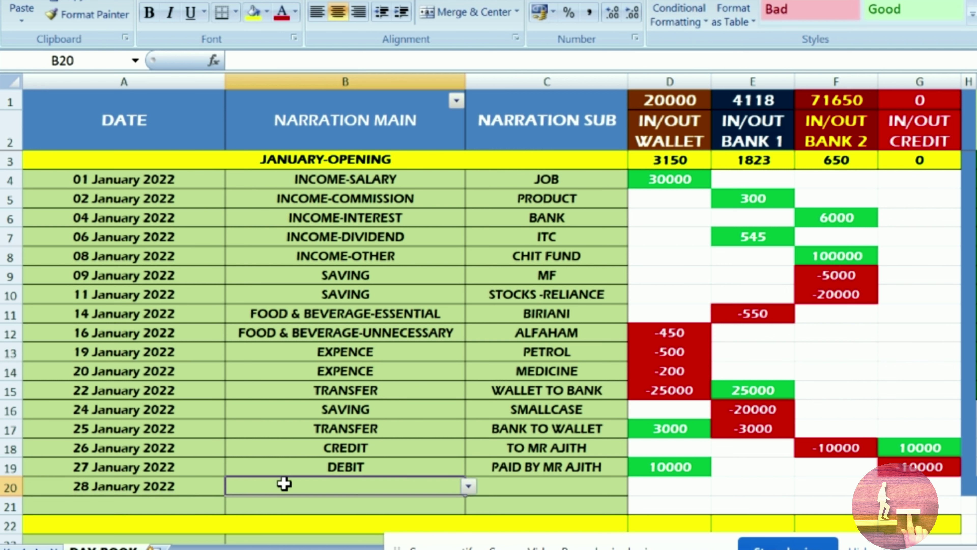
pyautogui.click(469, 487)
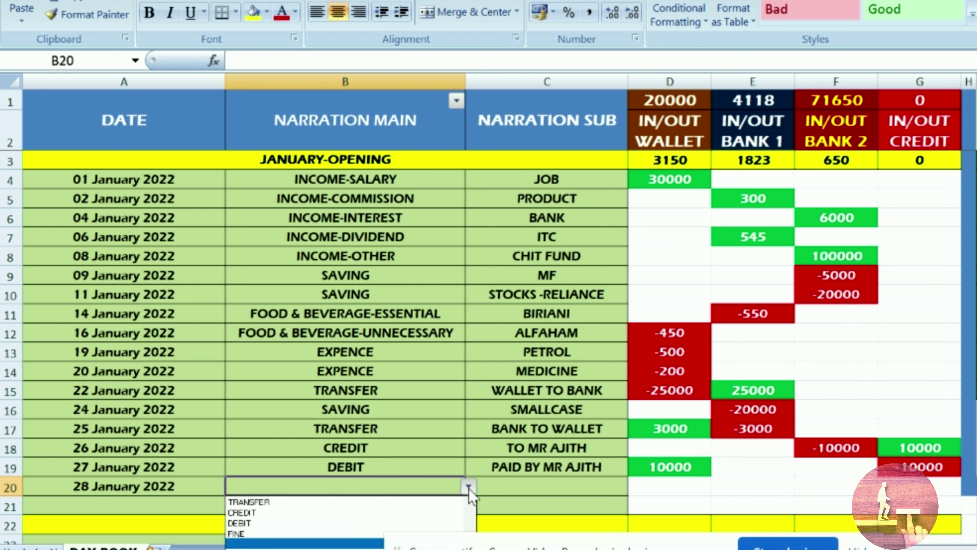
pyautogui.click(295, 534)
# Give the 28 January entry the sub narration MAB and an amount of -118 in the Bank 1 column.
pyautogui.click(534, 483)
pyautogui.write('M')
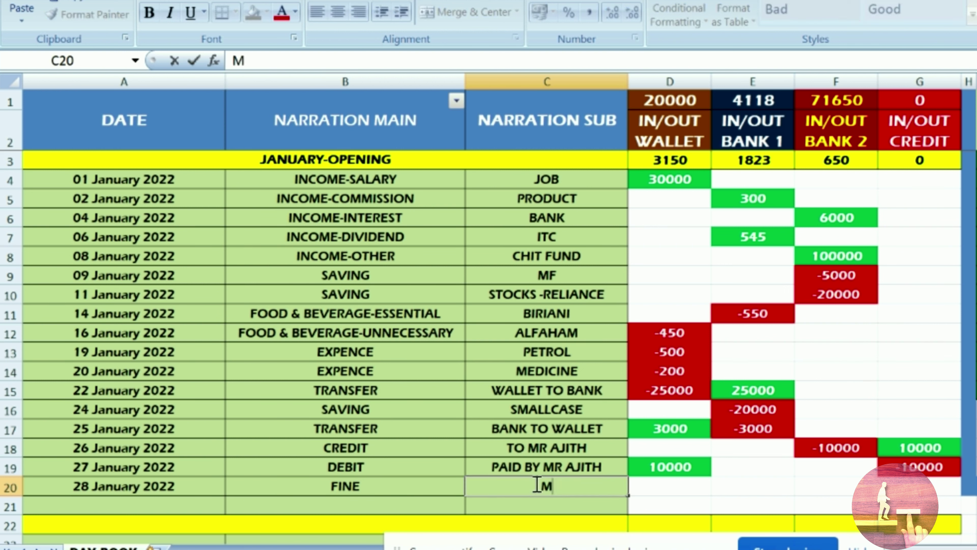
pyautogui.write('AB')
pyautogui.click(749, 488)
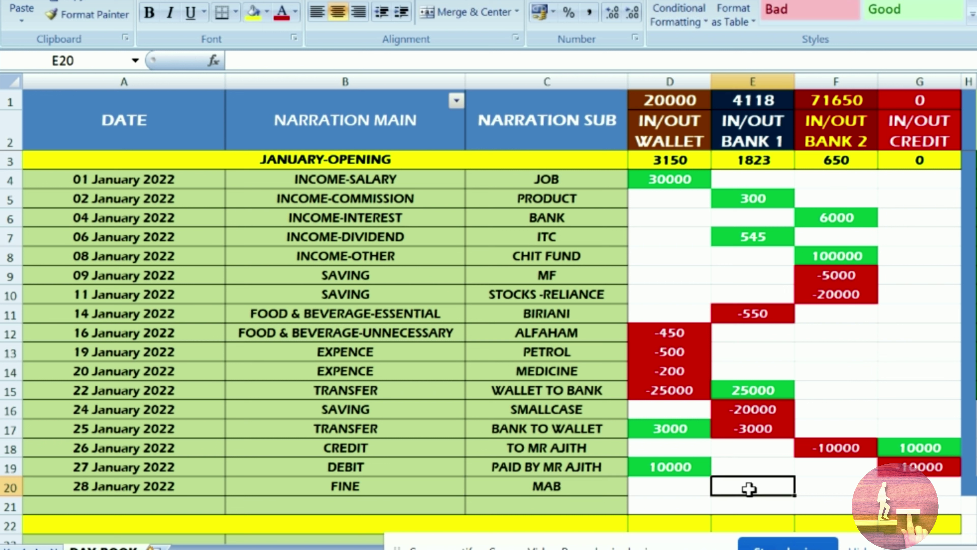
pyautogui.write('-118')
pyautogui.press('Return')
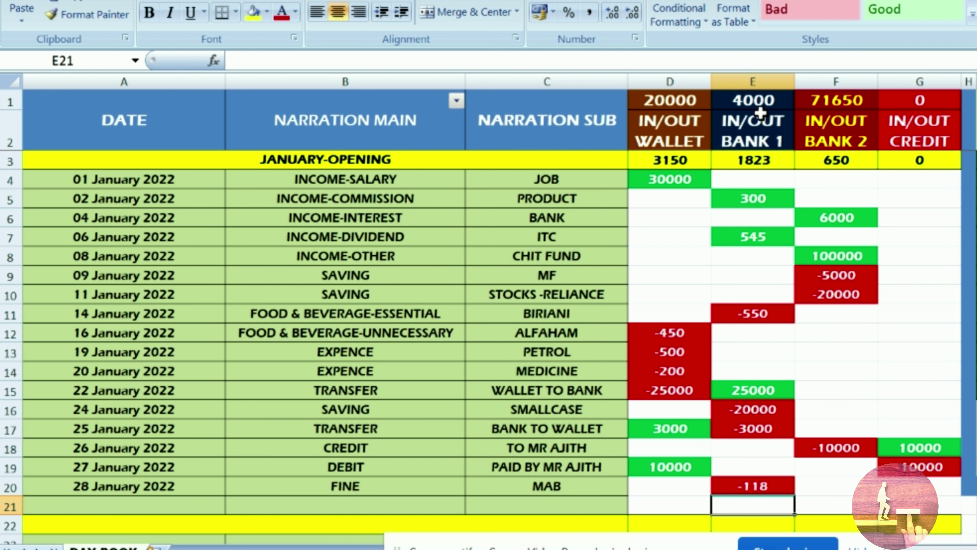
# Start an entry in row 21 dated 31 January 2022 with the main narration FINE.
pyautogui.click(176, 502)
pyautogui.write('31')
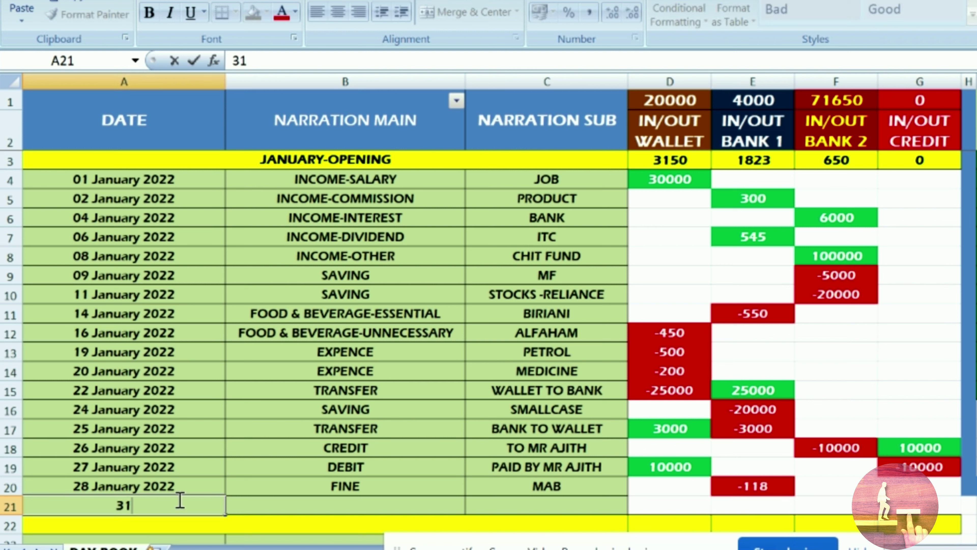
pyautogui.press('Tab')
pyautogui.click(467, 505)
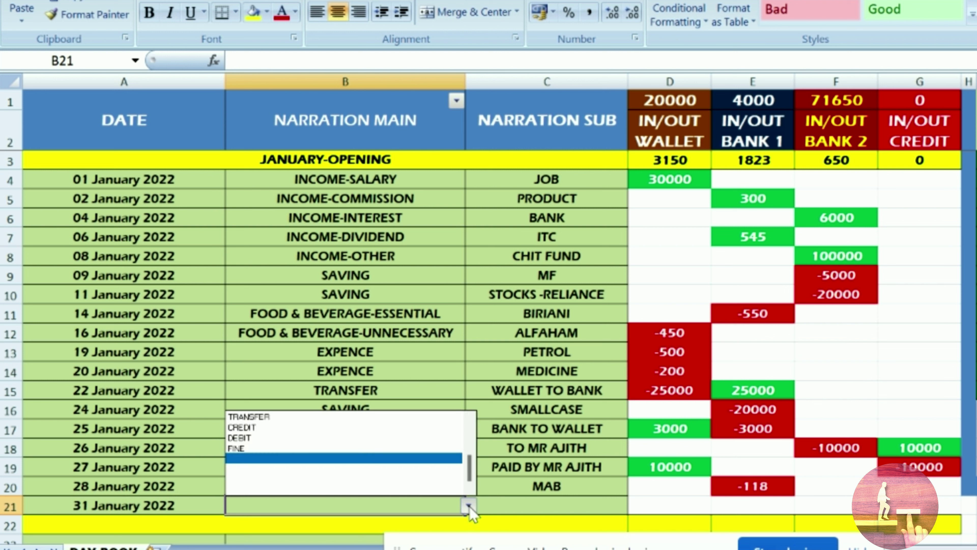
pyautogui.click(446, 457)
# Give the 31 January entry the sub narration SMS CHARGE and an amount of -50 in the Bank 2 column.
pyautogui.click(532, 504)
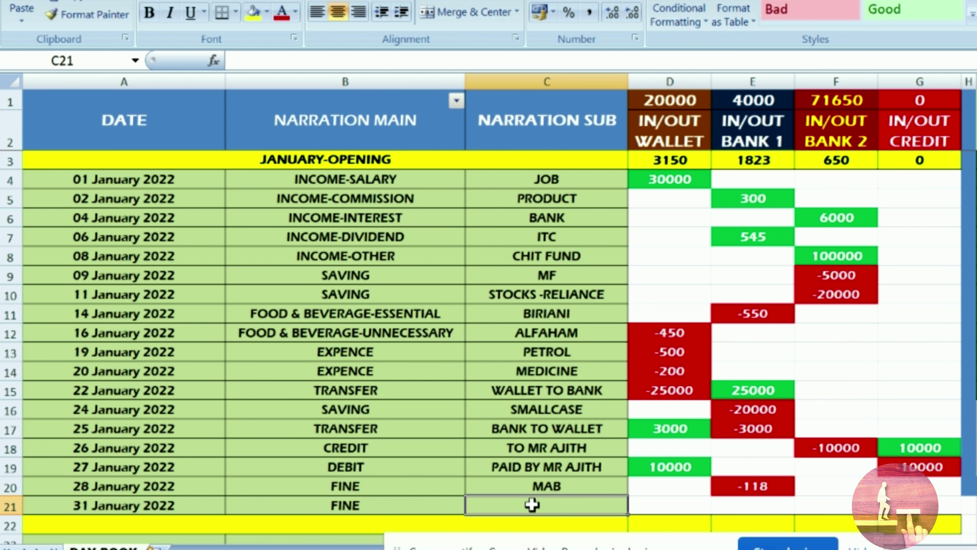
pyautogui.write('SMS')
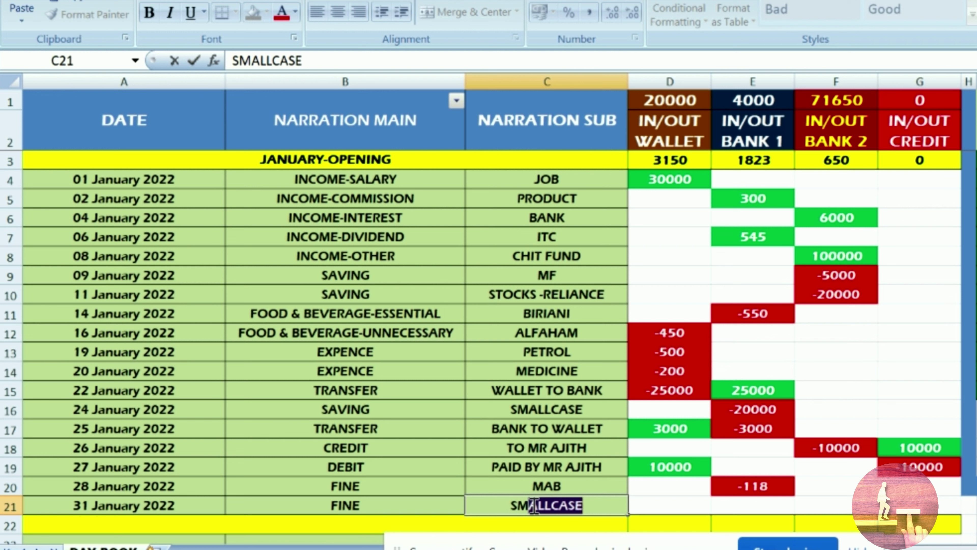
pyautogui.write(' CHARGE')
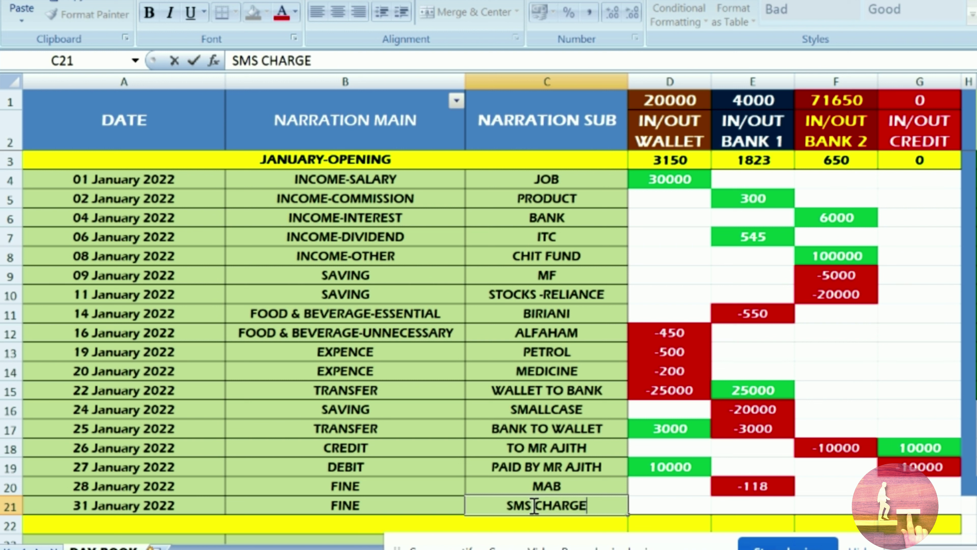
pyautogui.click(861, 505)
pyautogui.write('-50')
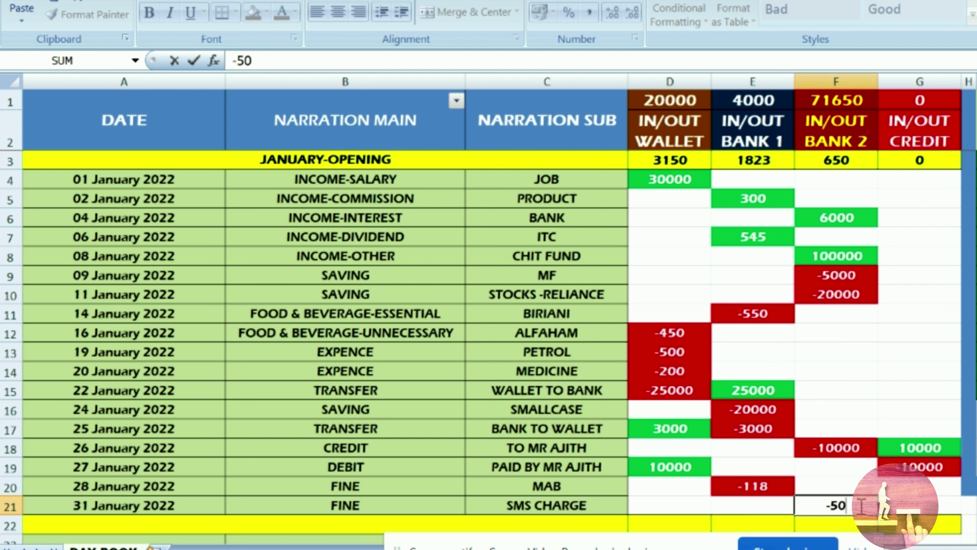
pyautogui.press('Return')
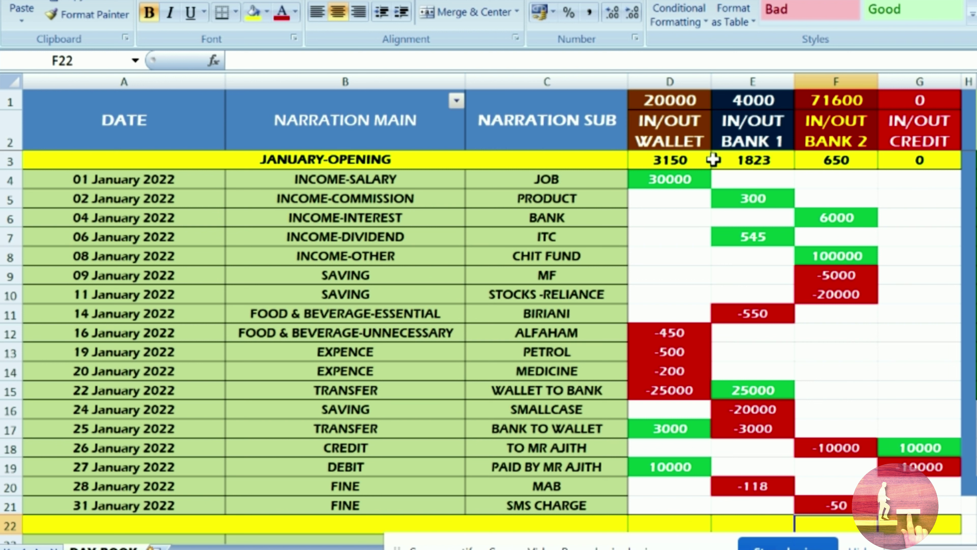
# Filter NARRATION MAIN to EXPENCE only and select the wallet amounts to check their sum.
pyautogui.click(457, 100)
pyautogui.click(287, 251)
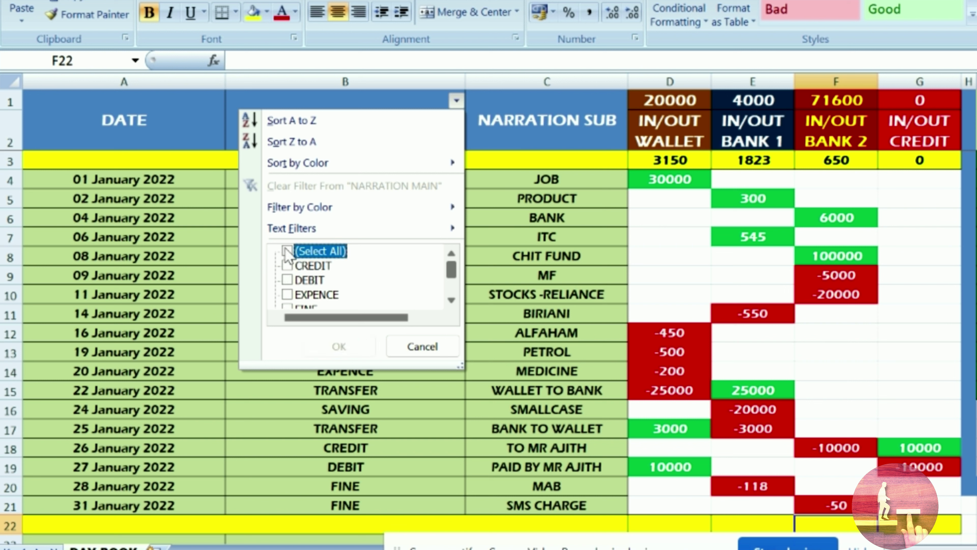
pyautogui.click(287, 294)
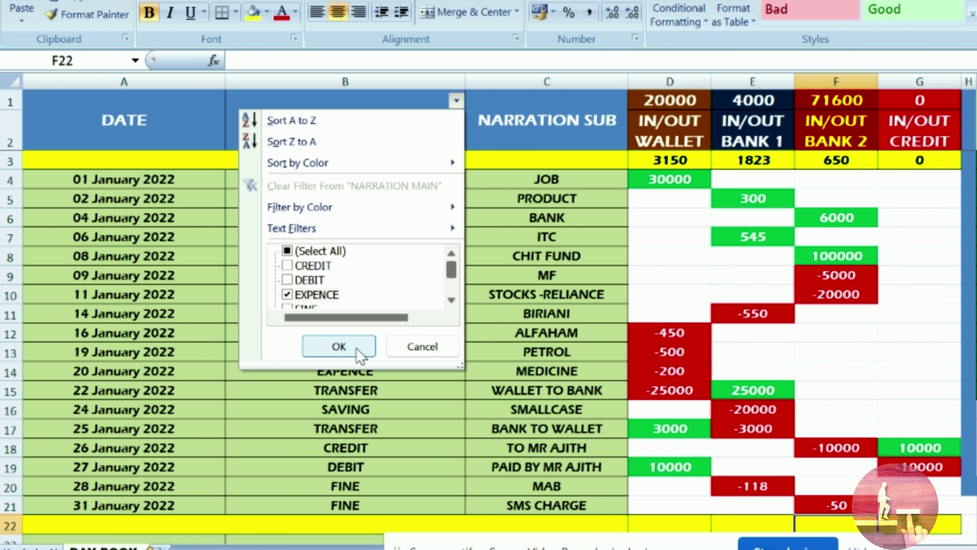
pyautogui.click(339, 346)
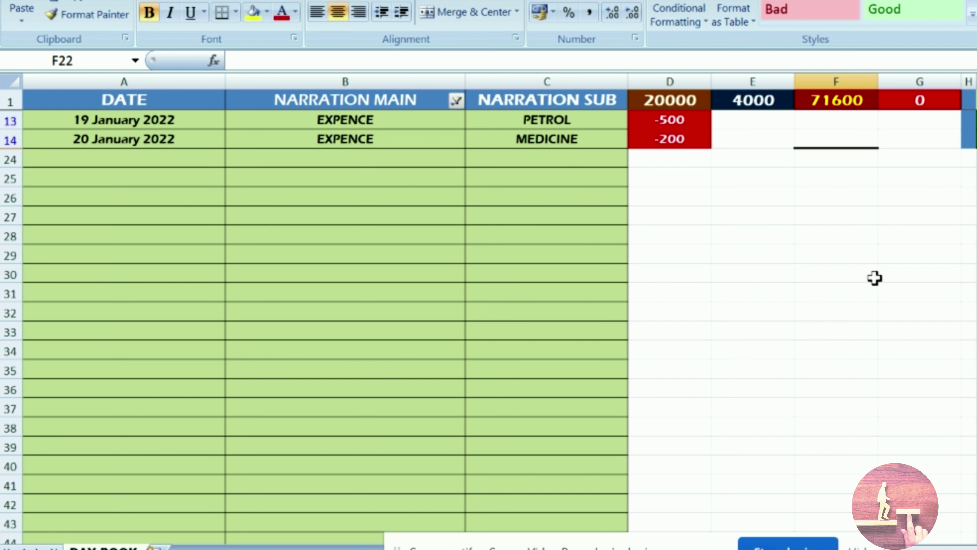
pyautogui.moveTo(689, 115); pyautogui.dragTo(702, 166)
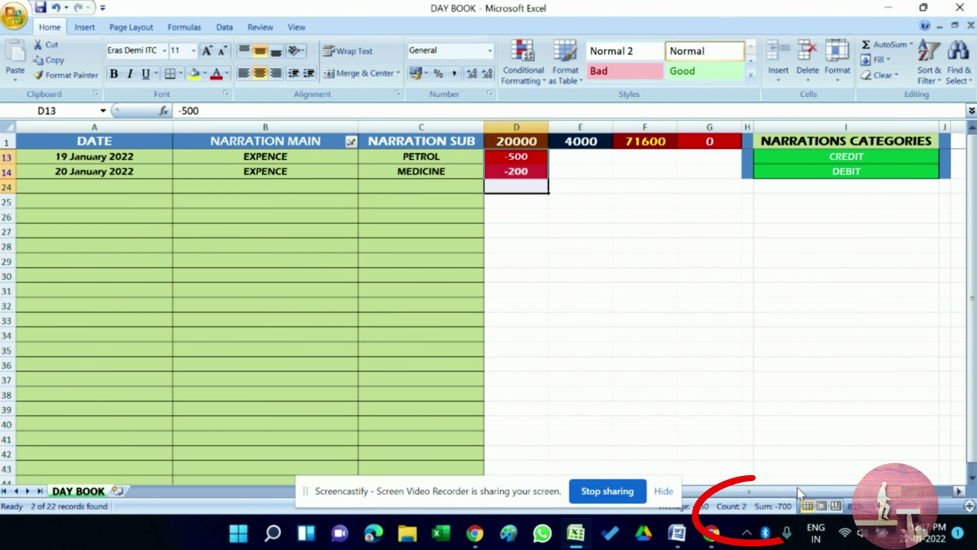
# Switch the NARRATION MAIN filter to SAVING only and select the bank amounts to check their sum.
pyautogui.click(353, 142)
pyautogui.click(221, 258)
pyautogui.moveTo(347, 272); pyautogui.dragTo(347, 282)
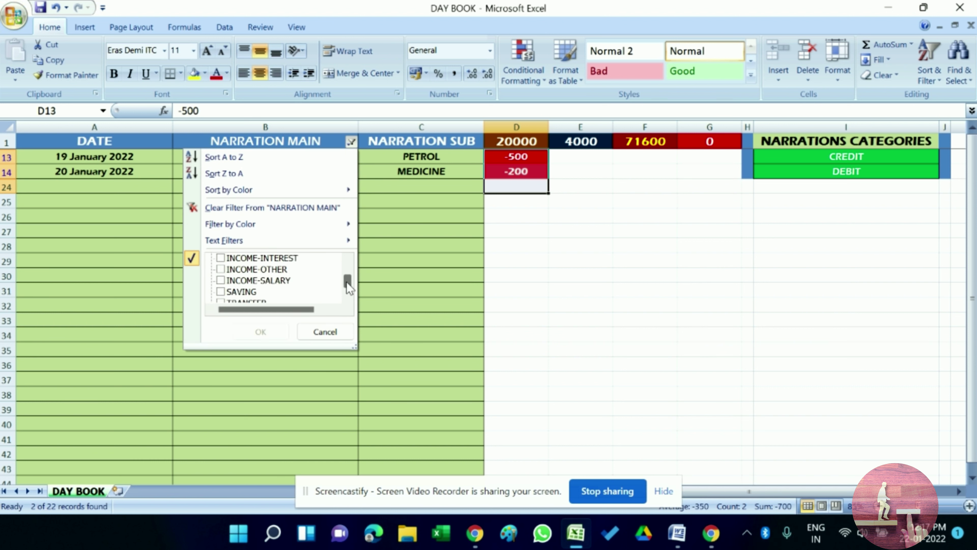
pyautogui.click(230, 291)
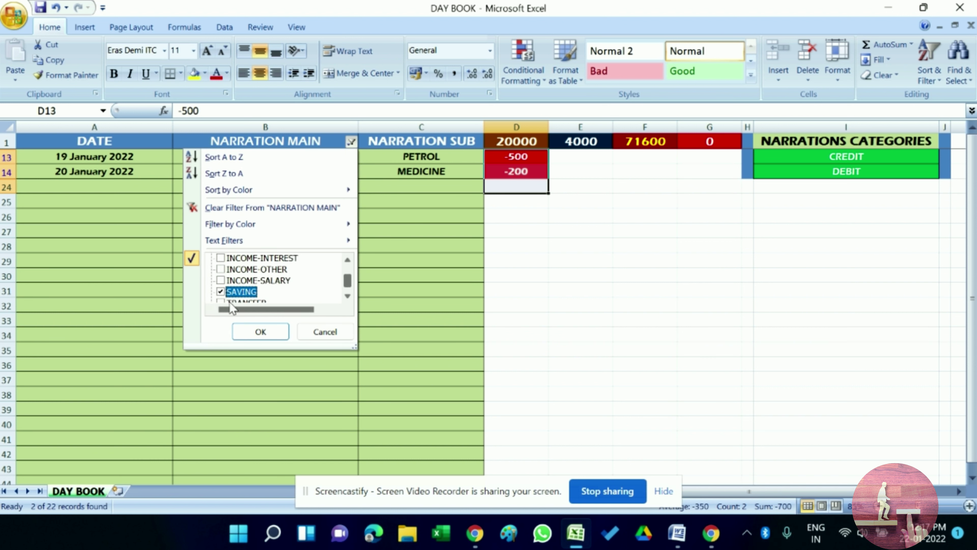
pyautogui.click(260, 333)
pyautogui.moveTo(645, 156); pyautogui.dragTo(577, 200)
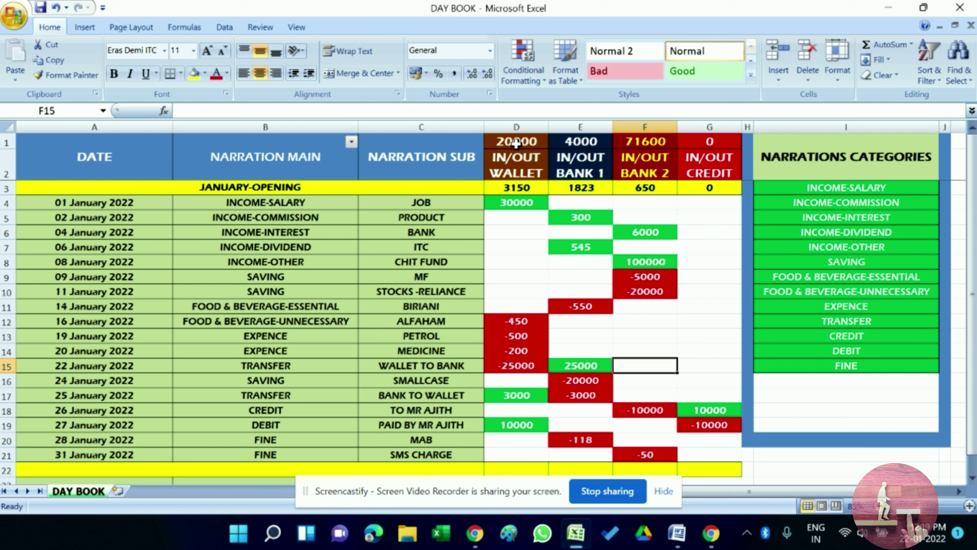
# AutoSum the Wallet and Bank 1 columns from the January opening balance into the yellow row 22.
pyautogui.moveTo(516, 187); pyautogui.dragTo(517, 469)
pyautogui.click(885, 45)
pyautogui.click(579, 191)
pyautogui.moveTo(579, 190); pyautogui.dragTo(581, 468)
pyautogui.click(885, 44)
# AutoSum the Bank 2 and Credit columns from the January opening balance into the yellow row 22.
pyautogui.moveTo(645, 189); pyautogui.dragTo(647, 469)
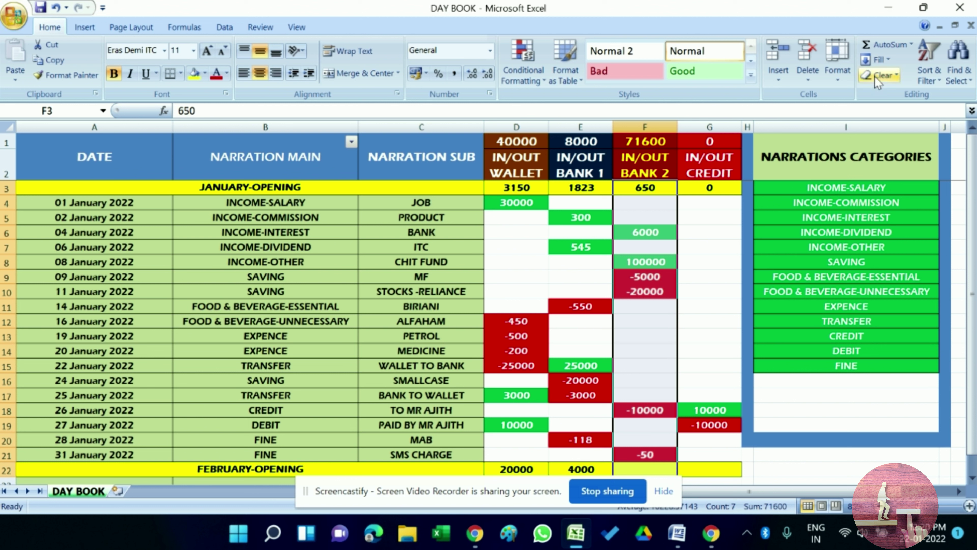
pyautogui.click(885, 44)
pyautogui.moveTo(710, 189); pyautogui.dragTo(710, 469)
pyautogui.click(884, 45)
# Edit the SUM formulas in D1 and E1 so the Wallet and Bank 1 totals start from the February-opening row 22.
pyautogui.click(516, 141)
pyautogui.click(221, 111)
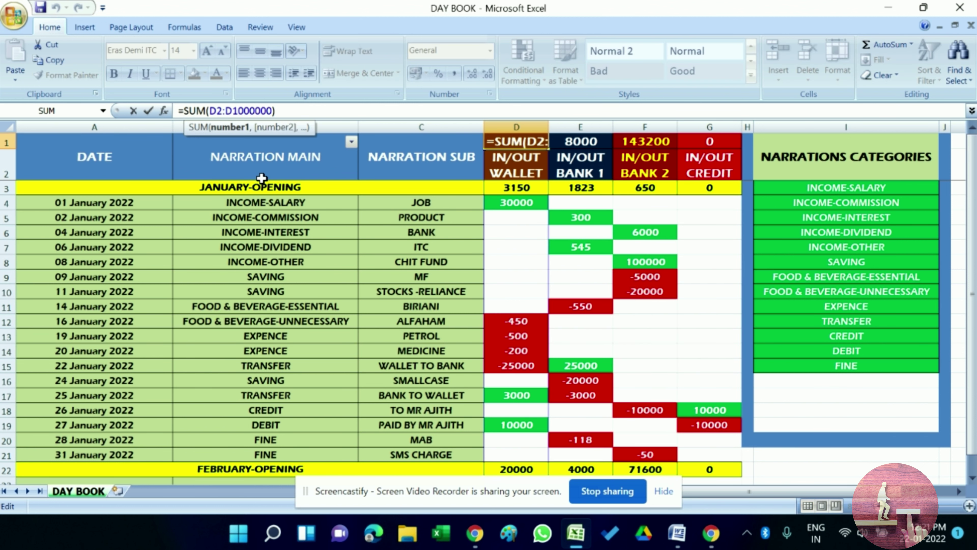
pyautogui.press('Return')
pyautogui.press('Up')
pyautogui.press('Right')
pyautogui.click(218, 111)
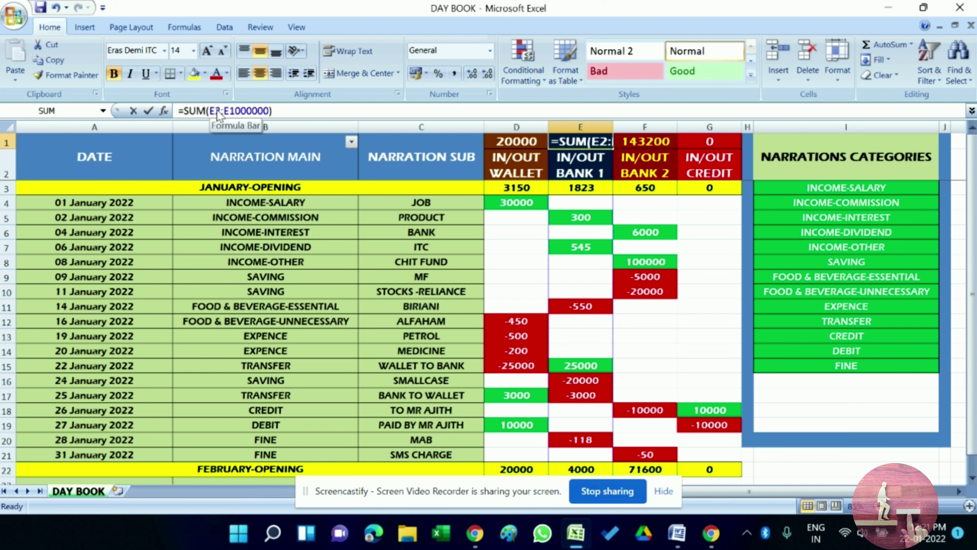
pyautogui.press('BackSpace')
pyautogui.write('3')
pyautogui.press('Return')
# Edit the SUM formulas in F1 and G1 so the Bank 2 and Credit totals start from the February-opening row 22.
pyautogui.press('Up')
pyautogui.press('Right')
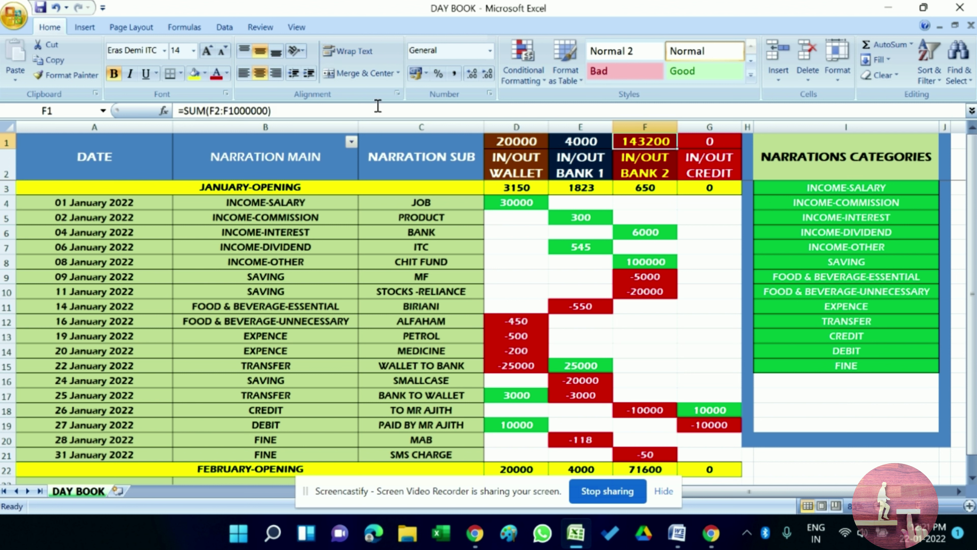
pyautogui.click(216, 111)
pyautogui.press('BackSpace')
pyautogui.write('3')
pyautogui.press('Return')
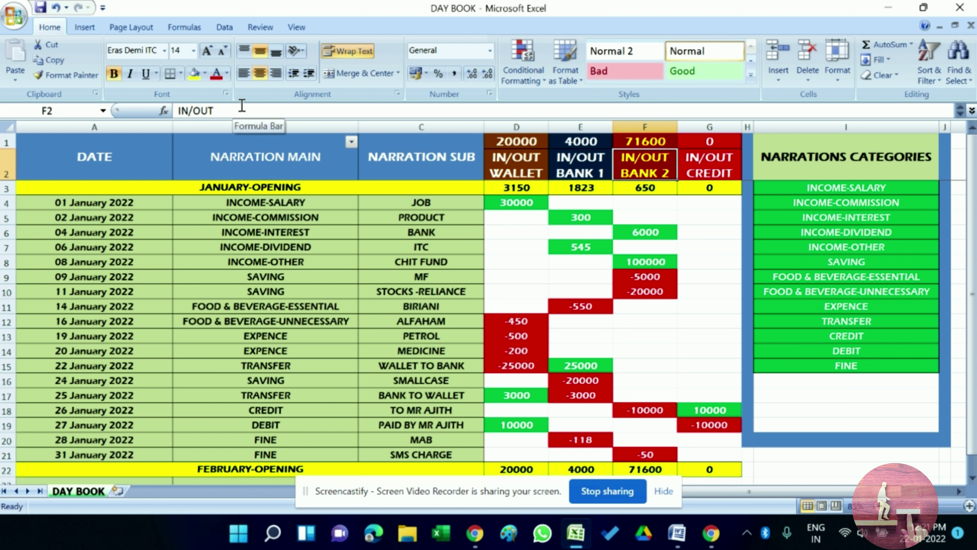
pyautogui.click(685, 141)
pyautogui.click(222, 111)
pyautogui.write('2')
pyautogui.press('Return')
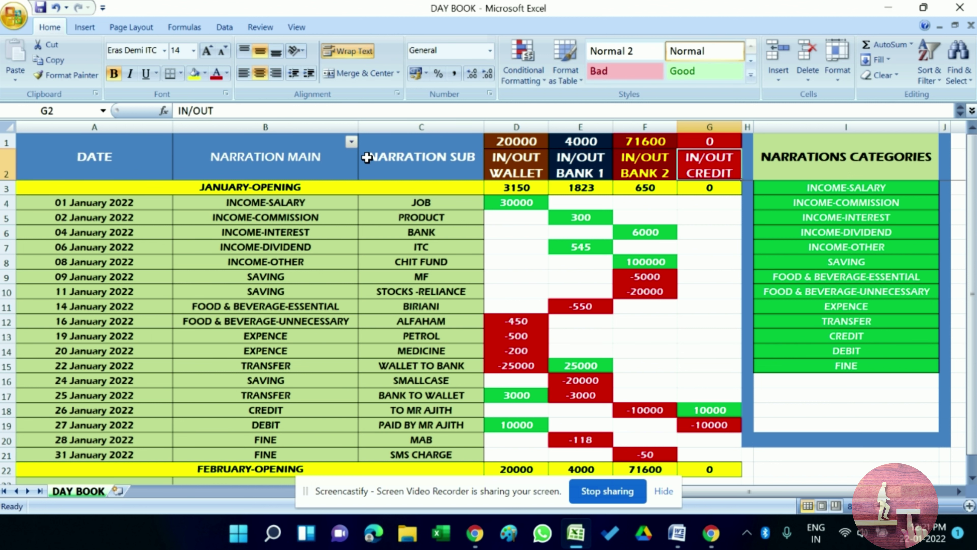
pyautogui.scroll(-5, 448, 237)
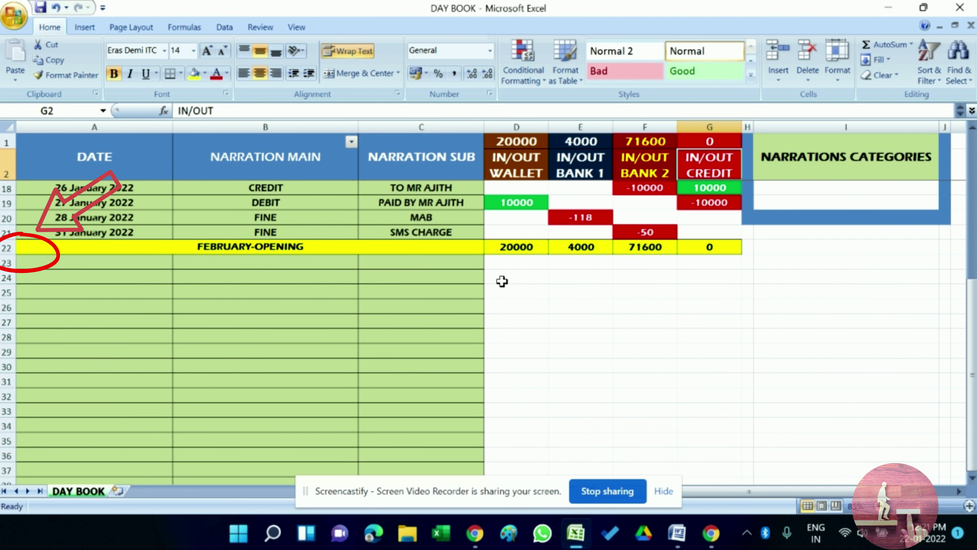